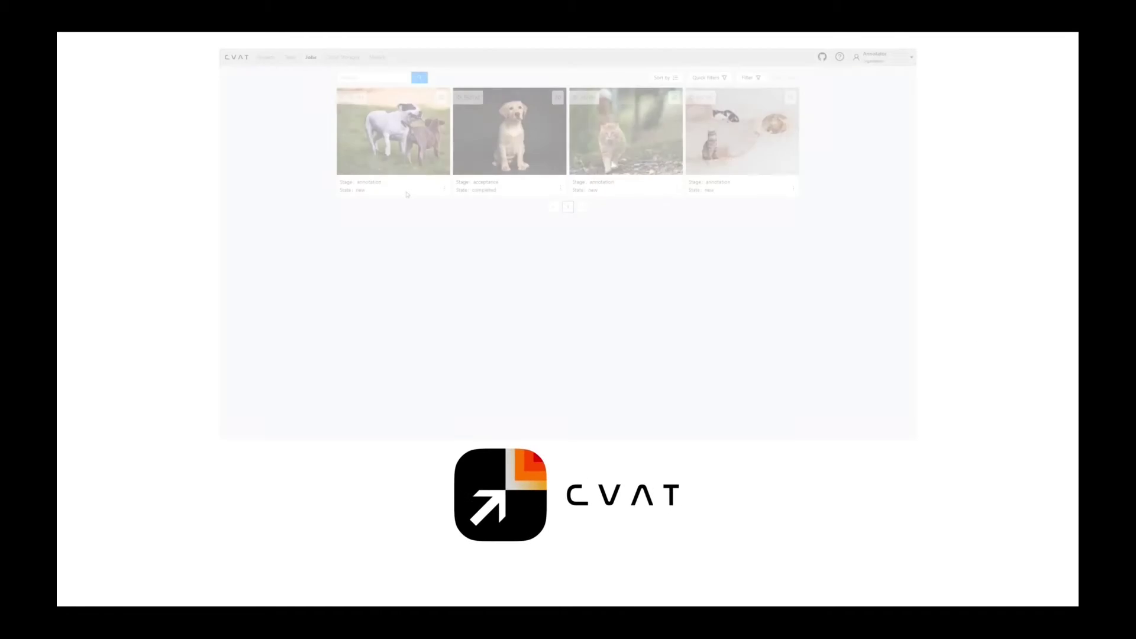
# - Open the two-dogs photo job and draw a bounding box around the white dog
pyautogui.click(389, 142)
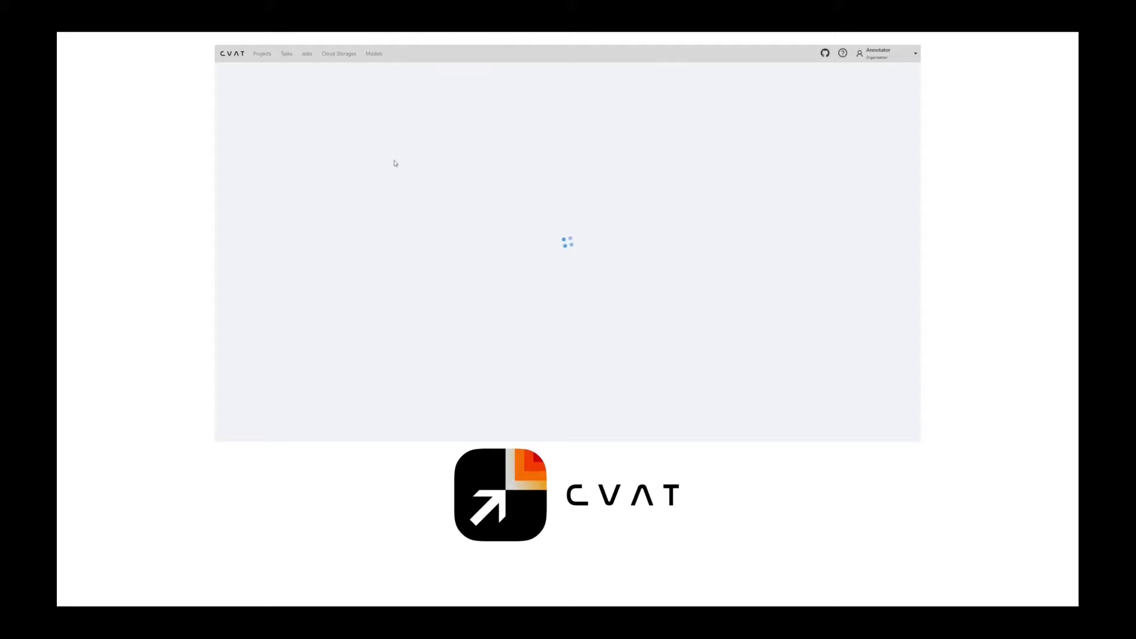
pyautogui.click(257, 250)
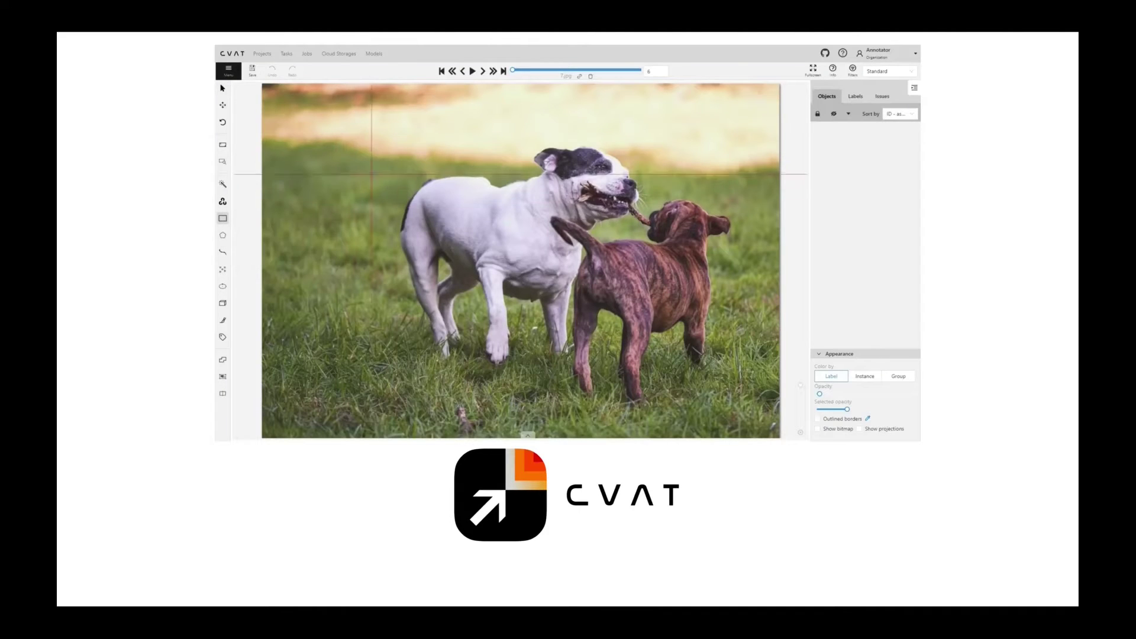
pyautogui.click(401, 145)
pyautogui.click(634, 362)
# - Draw a second bounding box around the brown dog
pyautogui.press('n')
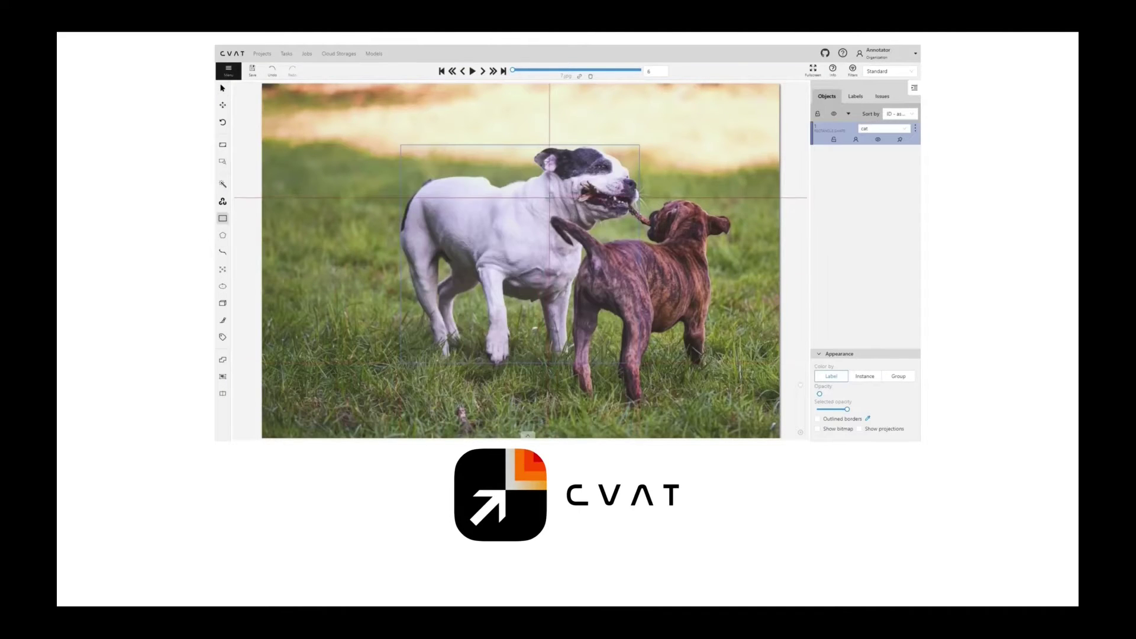
pyautogui.click(549, 197)
pyautogui.click(730, 408)
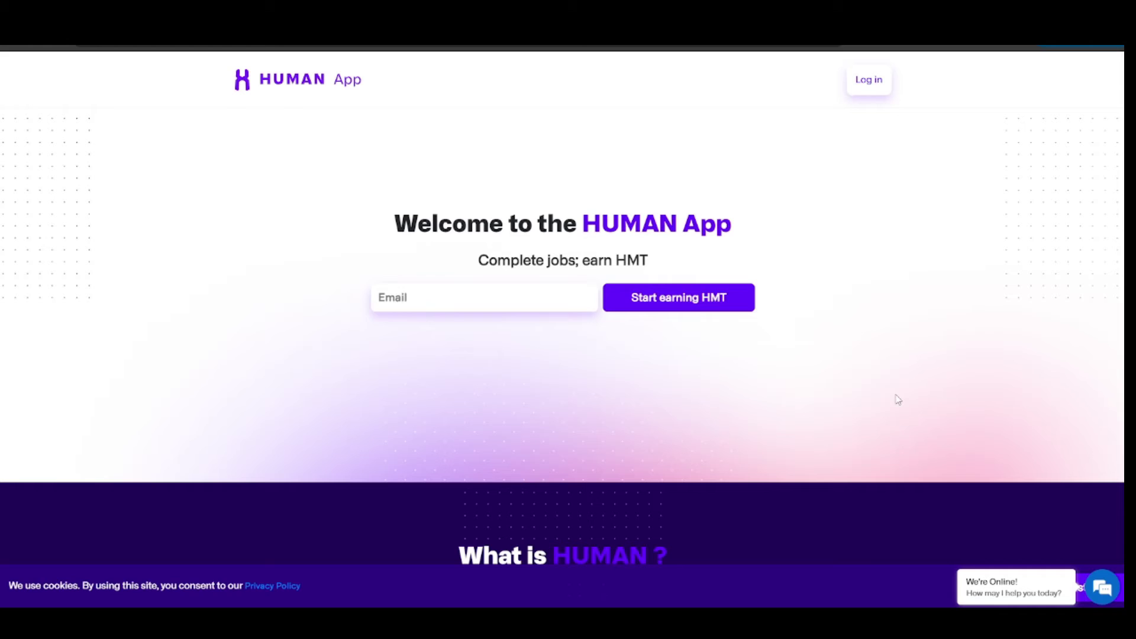
# - Fill in and submit the Italy-based HUMAN App worker account details
pyautogui.click(677, 300)
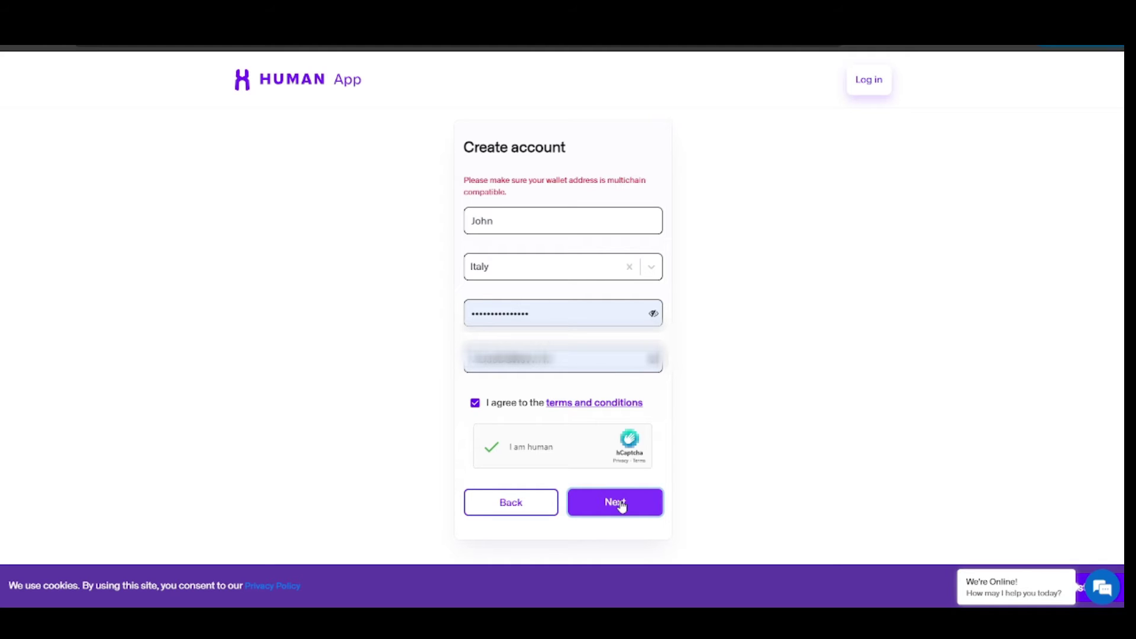
pyautogui.click(621, 505)
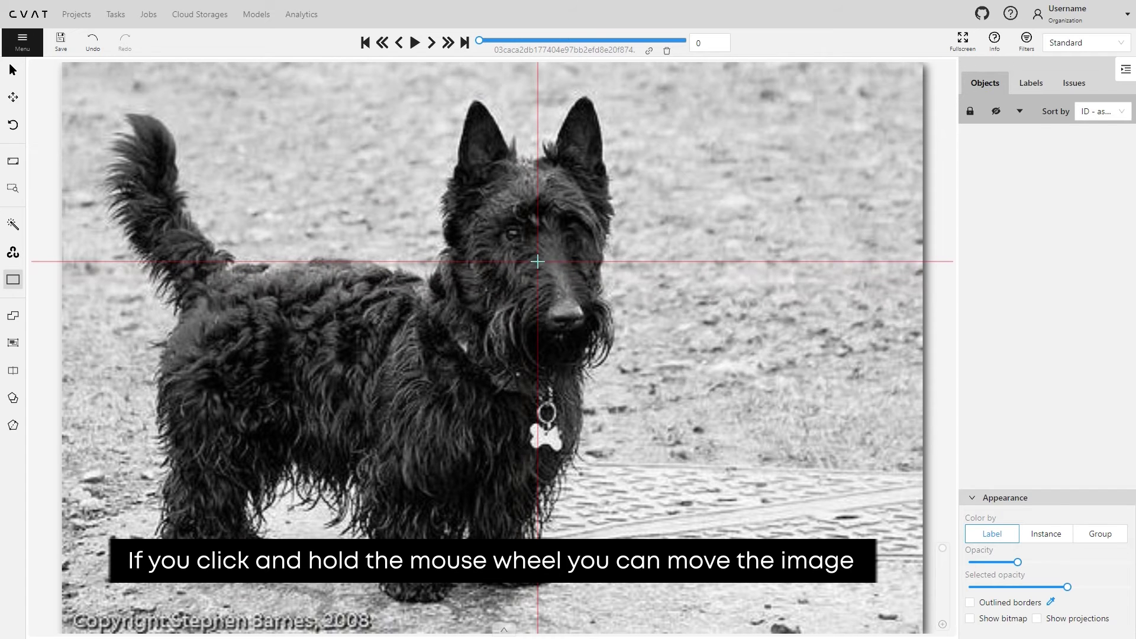
# - Pan the black terrier photo to bring the dog's head into view
pyautogui.moveTo(537, 262)
pyautogui.mouseDown()
pyautogui.moveTo(457, 267)
pyautogui.moveTo(576, 290)
pyautogui.mouseUp()
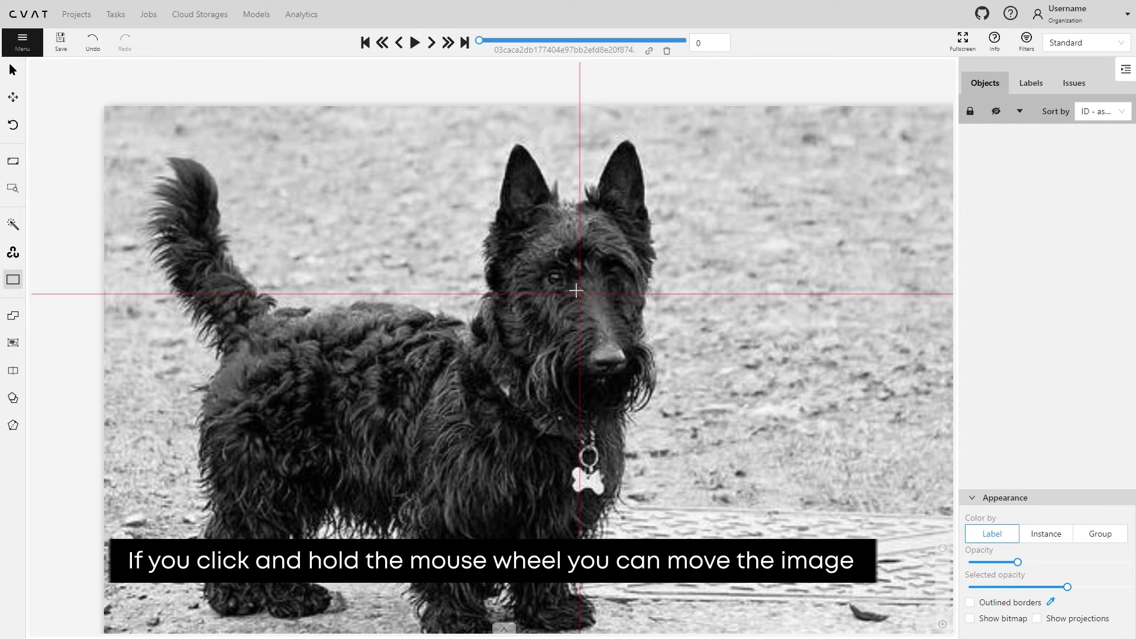
pyautogui.scroll(5, 491, 188)
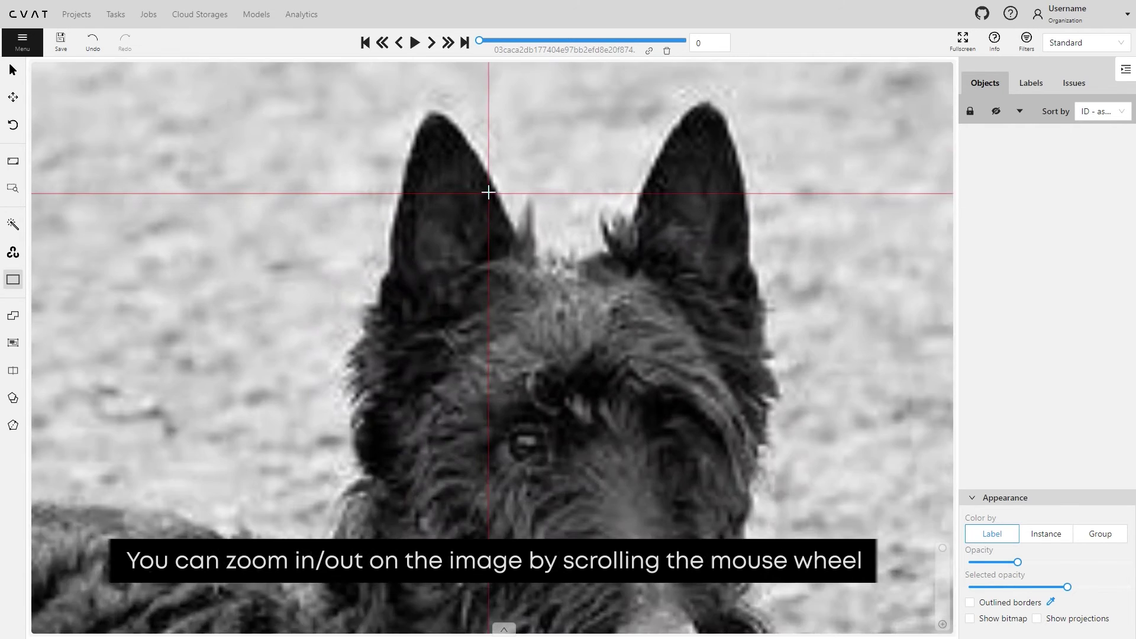
pyautogui.scroll(-5, 490, 189)
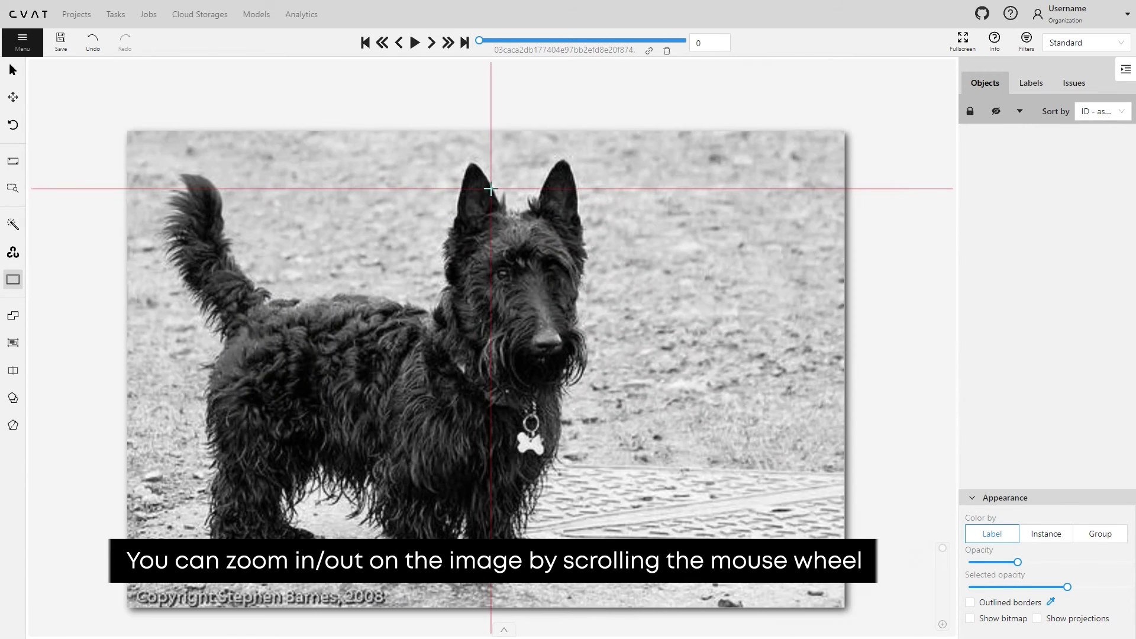
pyautogui.scroll(3, 490, 187)
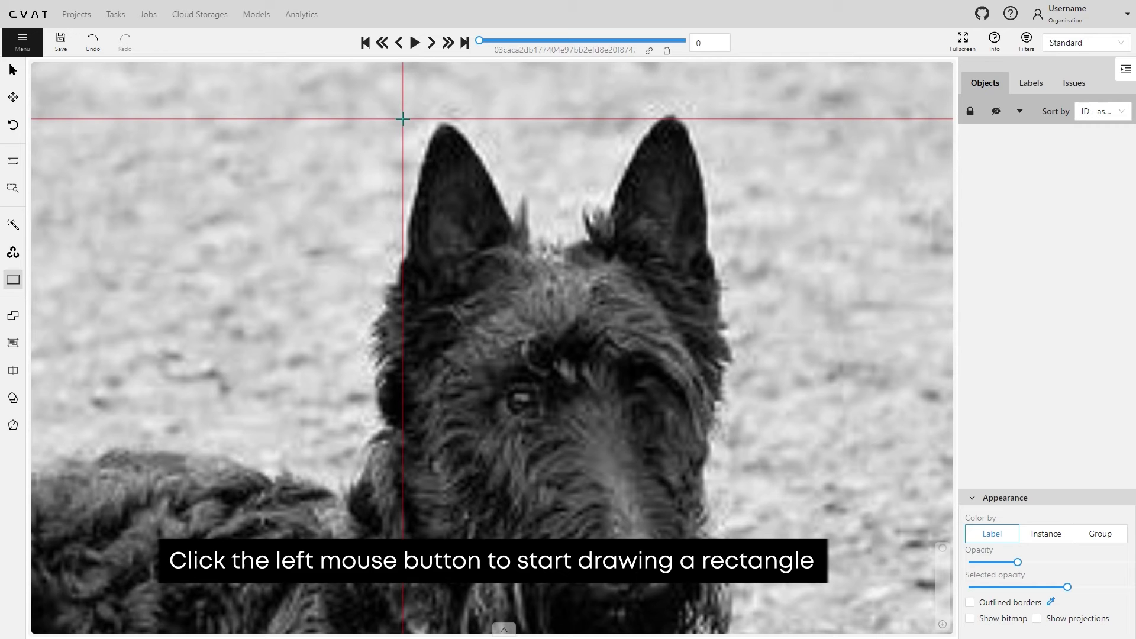
# - Box the terrier's head from ears to muzzle as dog, then fit the whole photo
pyautogui.click(405, 116)
pyautogui.scroll(-2, 635, 343)
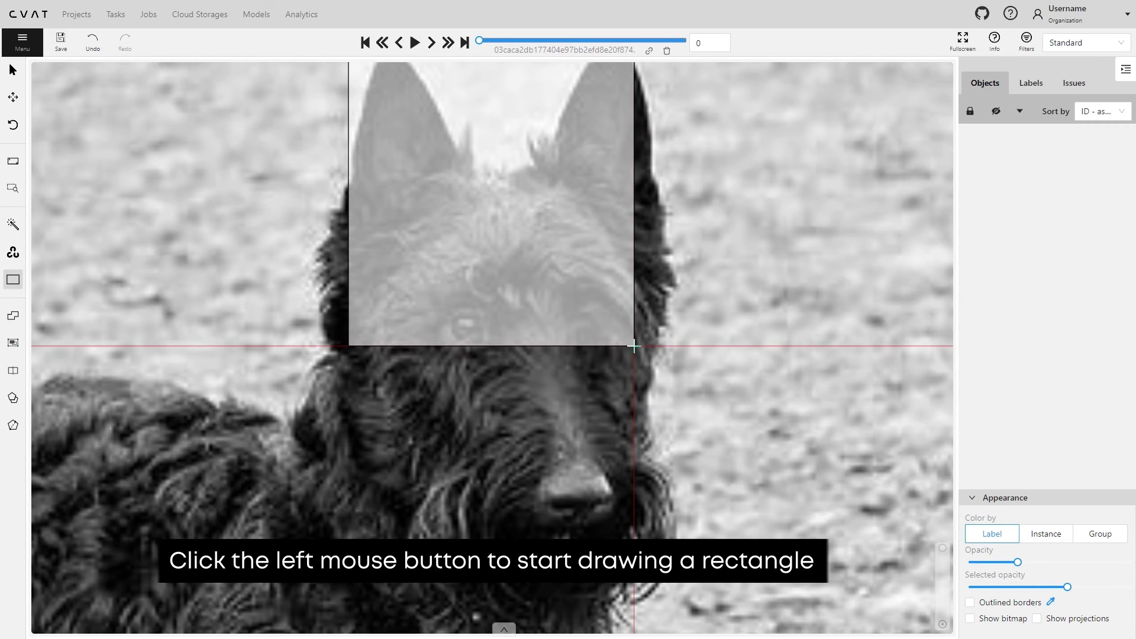
pyautogui.scroll(-1, 633, 344)
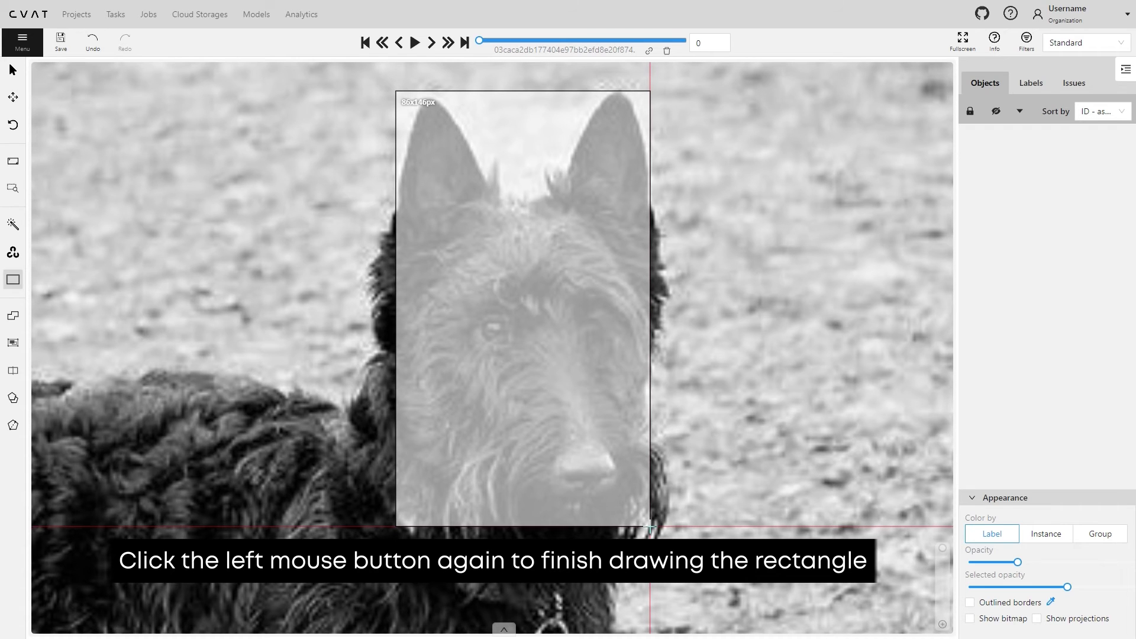
pyautogui.click(650, 527)
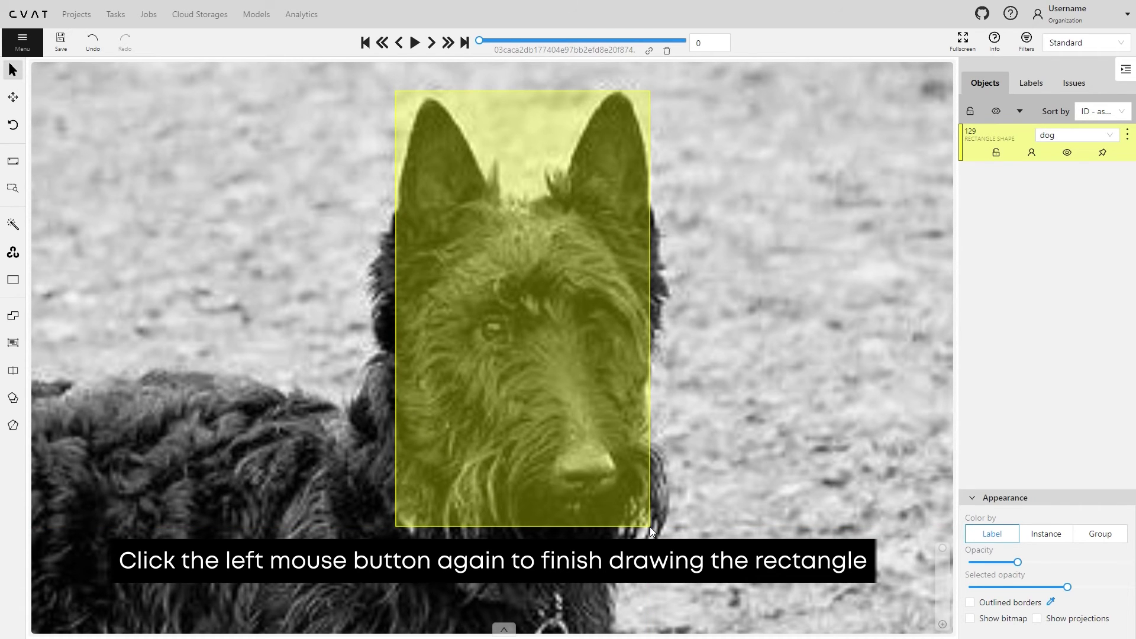
pyautogui.doubleClick(695, 396)
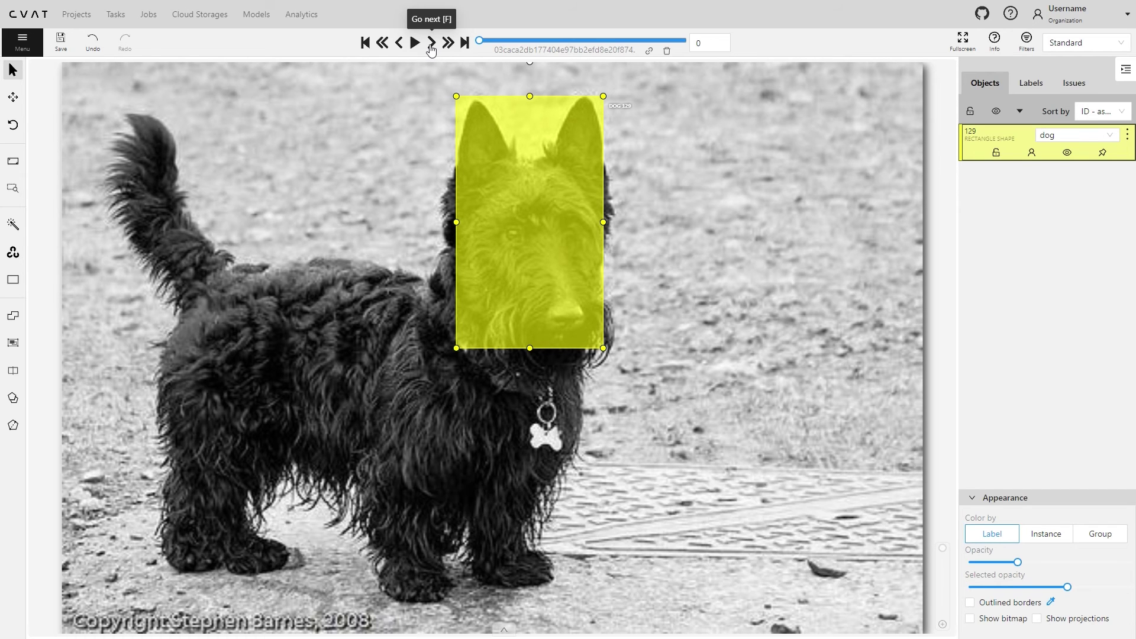
# - On the next image, draw a rectangle around the fluffy cat's face
pyautogui.click(430, 45)
pyautogui.press('n')
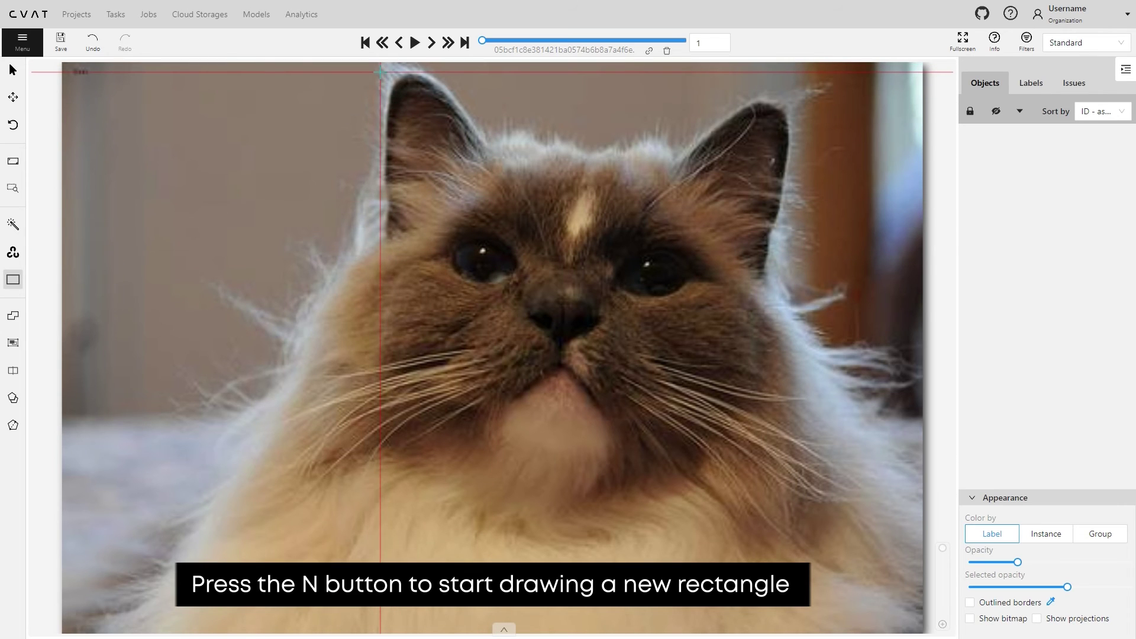
pyautogui.click(381, 73)
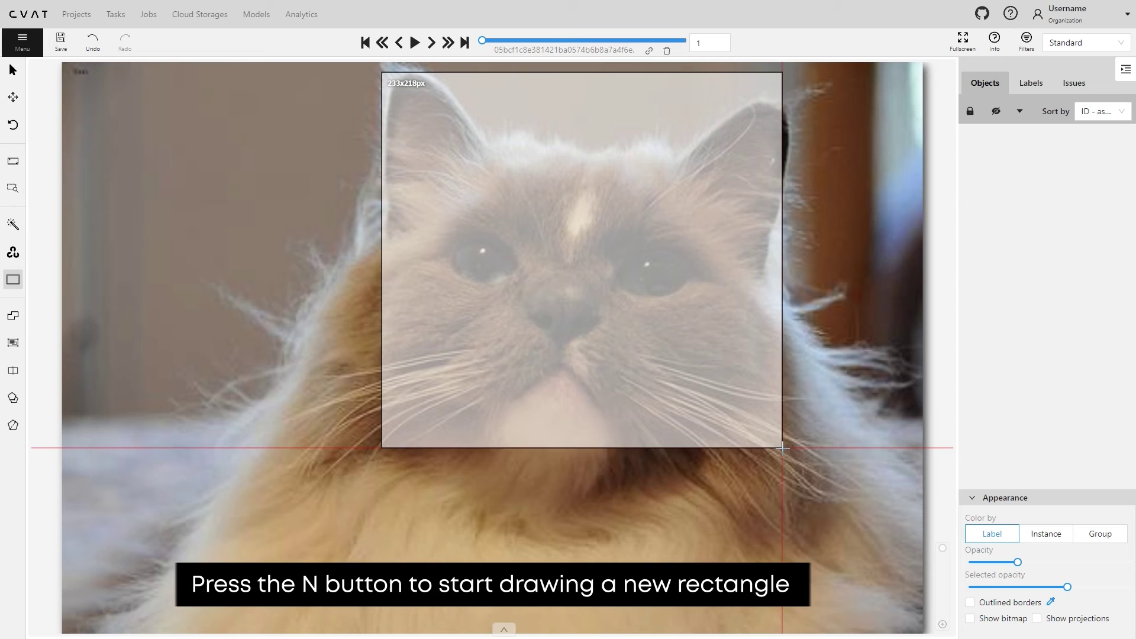
pyautogui.click(791, 461)
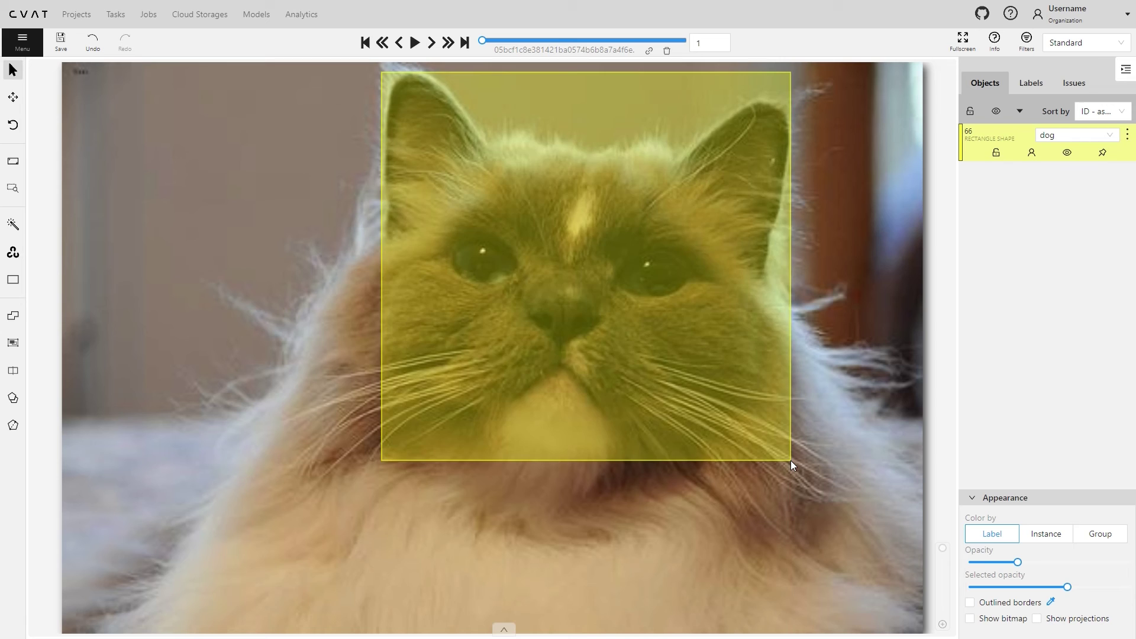
# - Change the cat box's label from dog to cat
pyautogui.rightClick(563, 239)
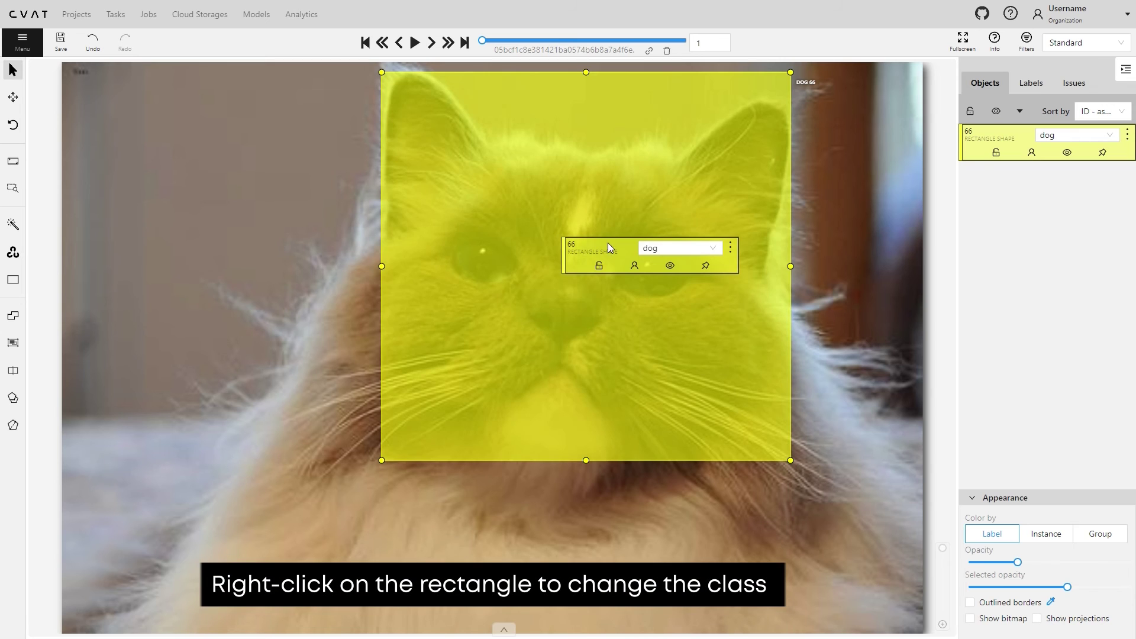
pyautogui.click(655, 248)
pyautogui.click(654, 270)
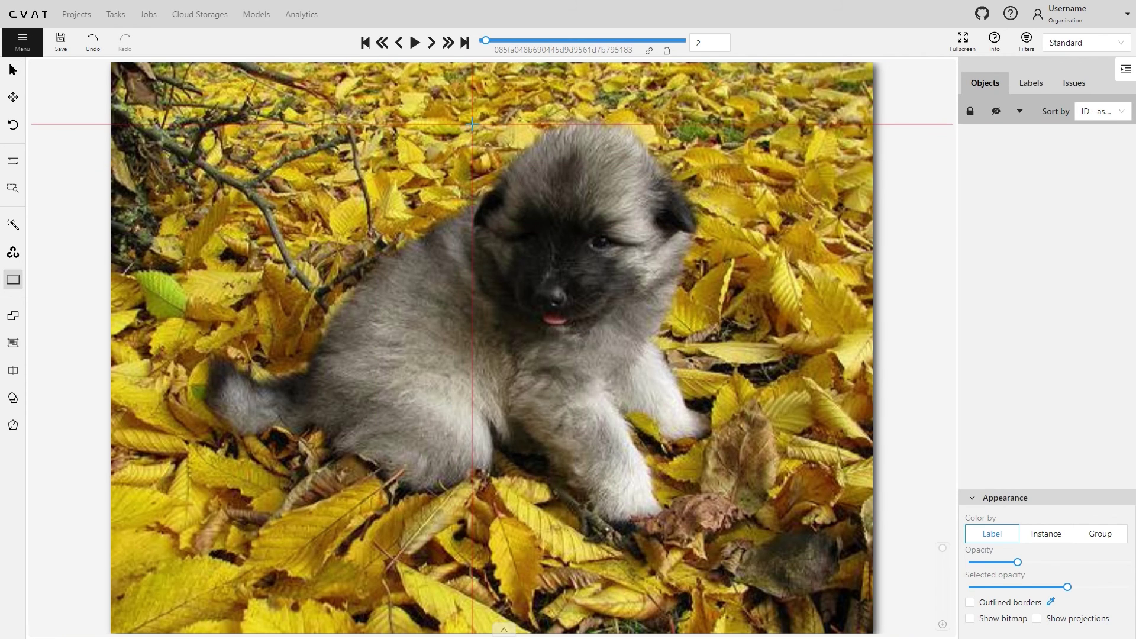
# - Box the puppy's head, then the cat's head on the following frame
pyautogui.click(473, 130)
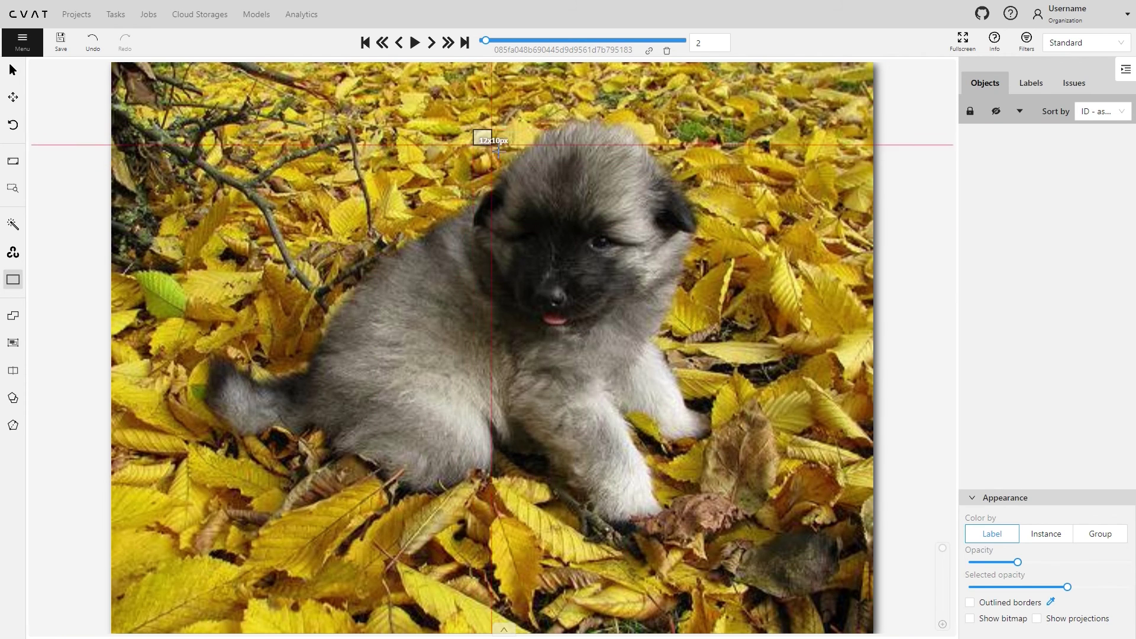
pyautogui.click(699, 335)
pyautogui.press('f')
pyautogui.press('n')
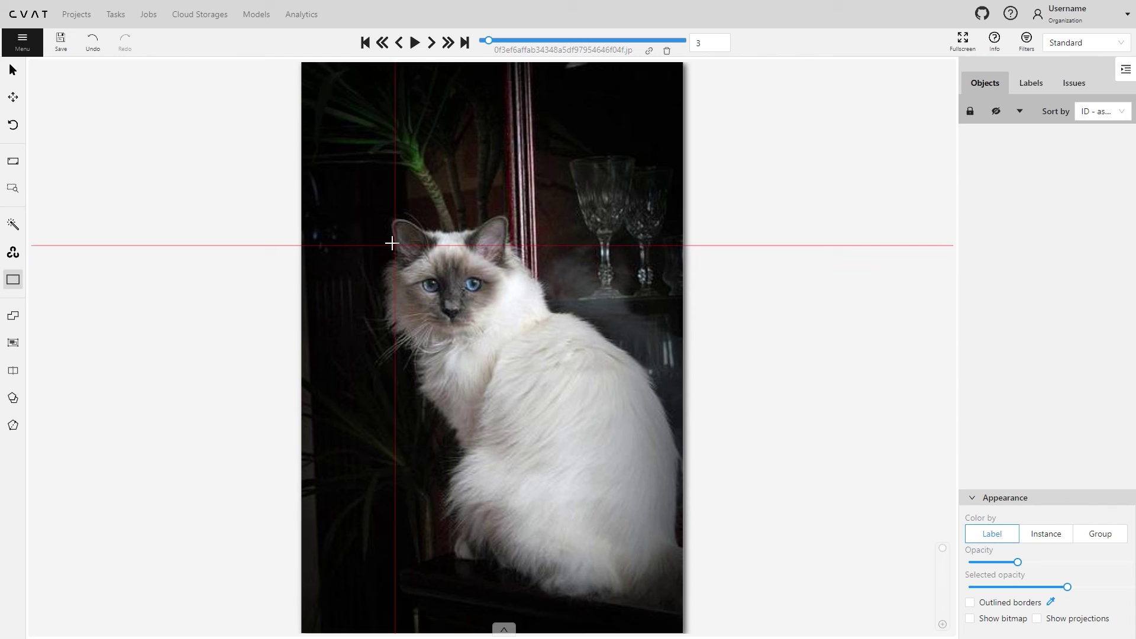
pyautogui.click(392, 216)
pyautogui.click(509, 334)
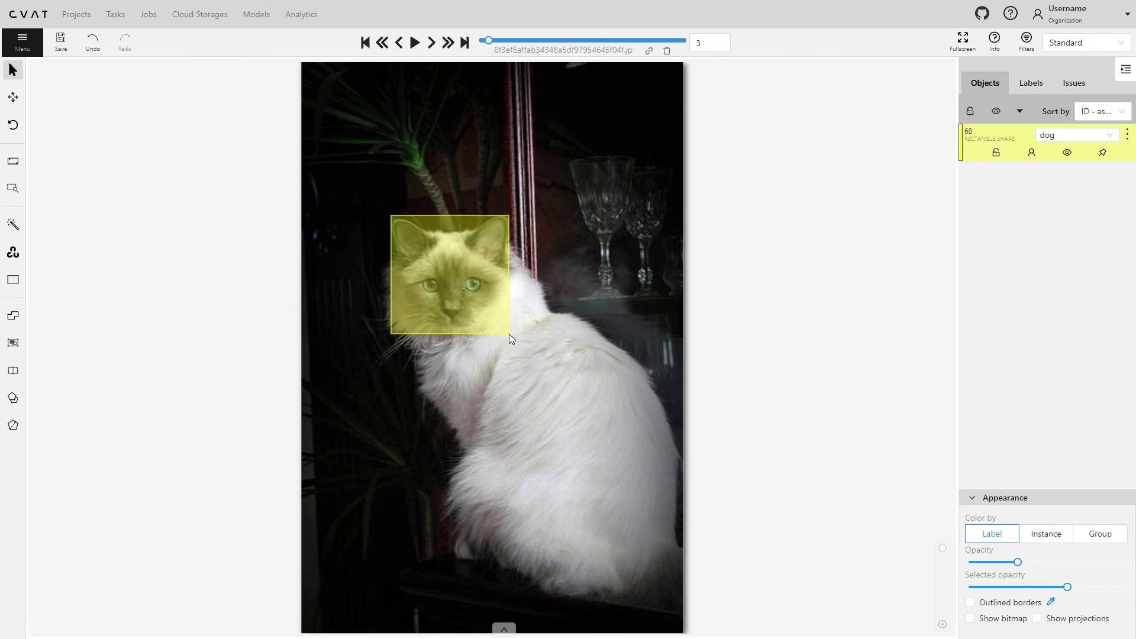
pyautogui.rightClick(569, 288)
# - On the next frame, box the dog's head, raising its bottom edge, and the white dog's head
pyautogui.press('f')
pyautogui.press('n')
pyautogui.click(393, 112)
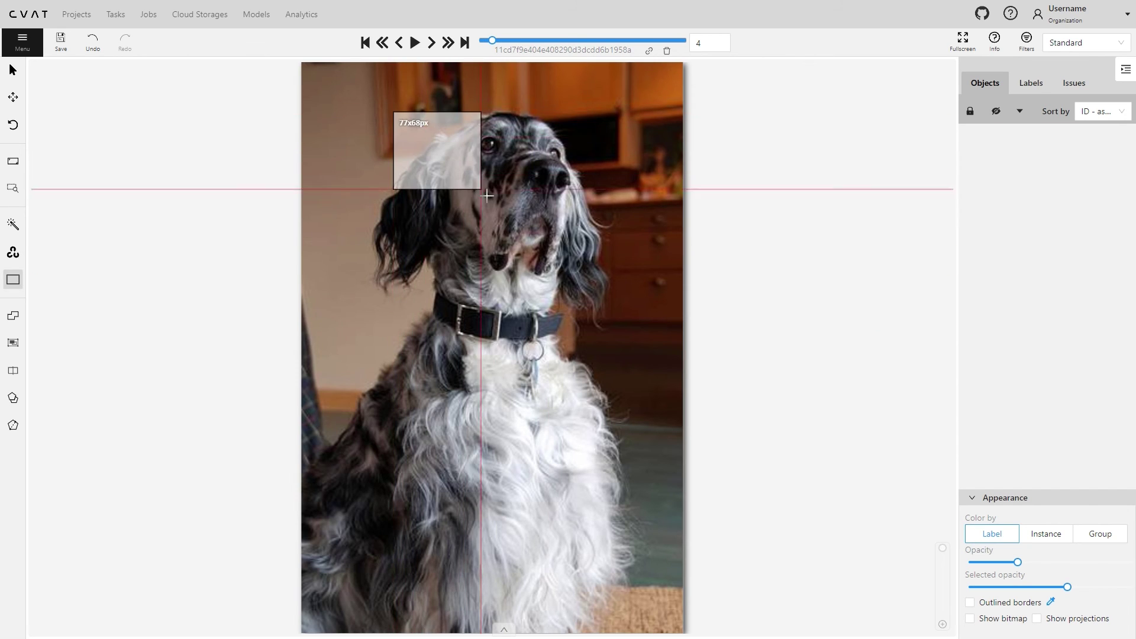
pyautogui.click(599, 306)
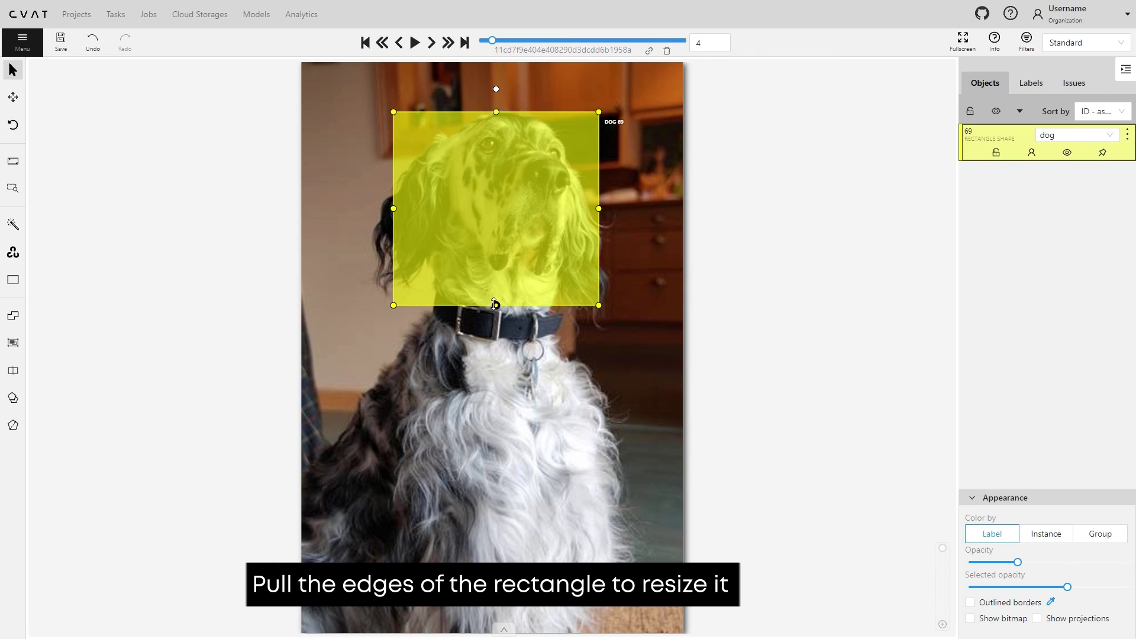
pyautogui.moveTo(495, 305); pyautogui.dragTo(495, 300)
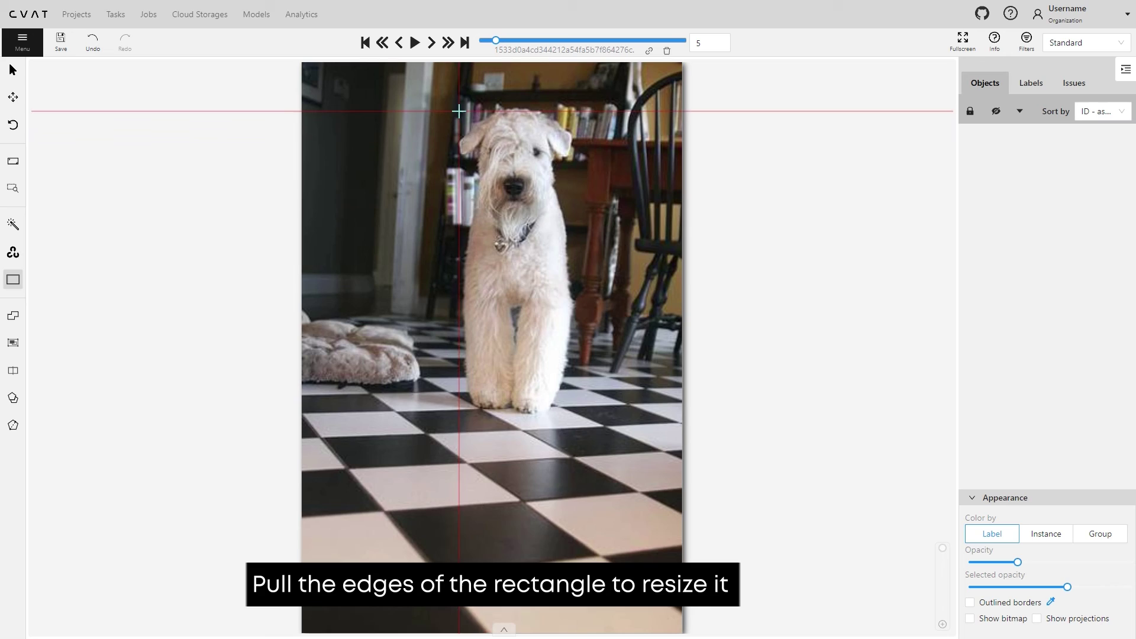
pyautogui.click(459, 111)
pyautogui.click(581, 213)
# - On the next frame, box the cat's face and the resting dog's head
pyautogui.press('f')
pyautogui.click(433, 169)
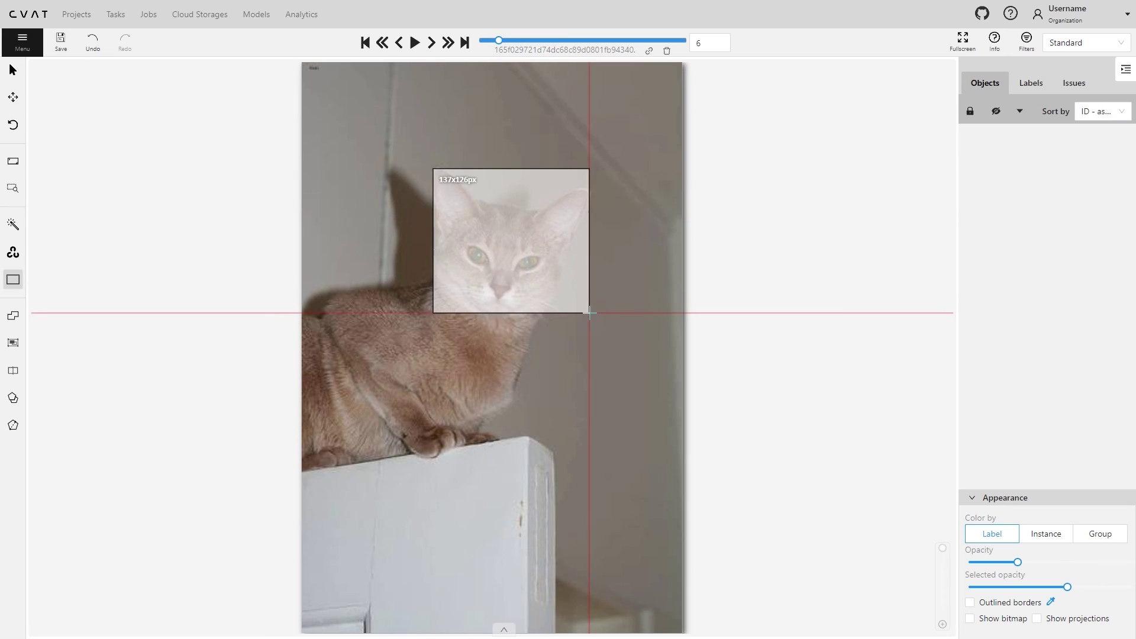
pyautogui.click(590, 312)
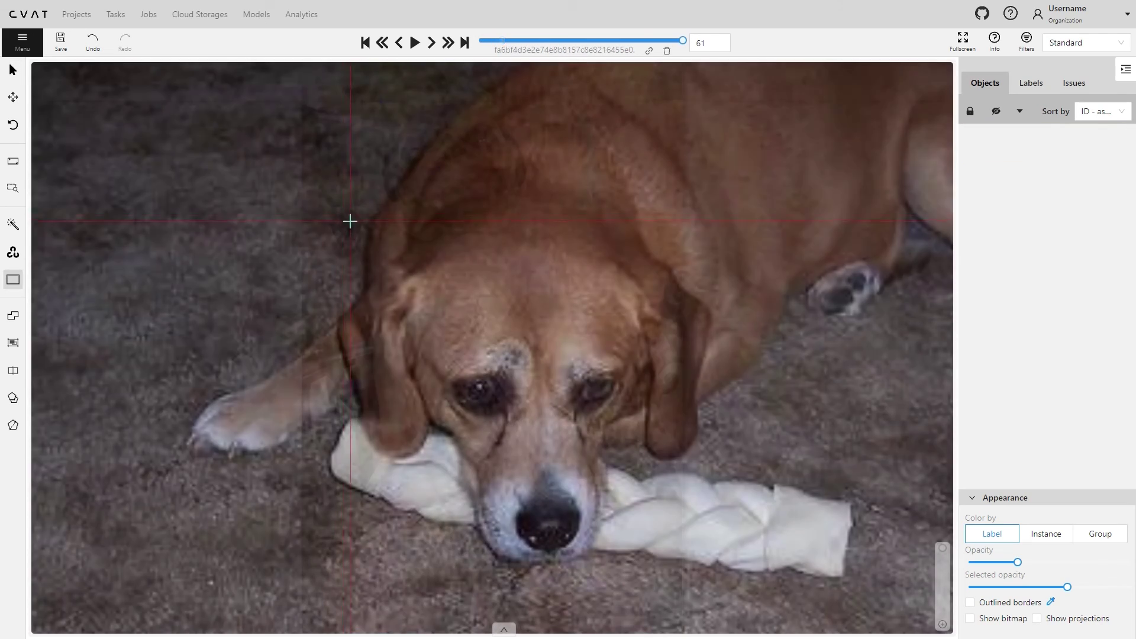
pyautogui.click(337, 214)
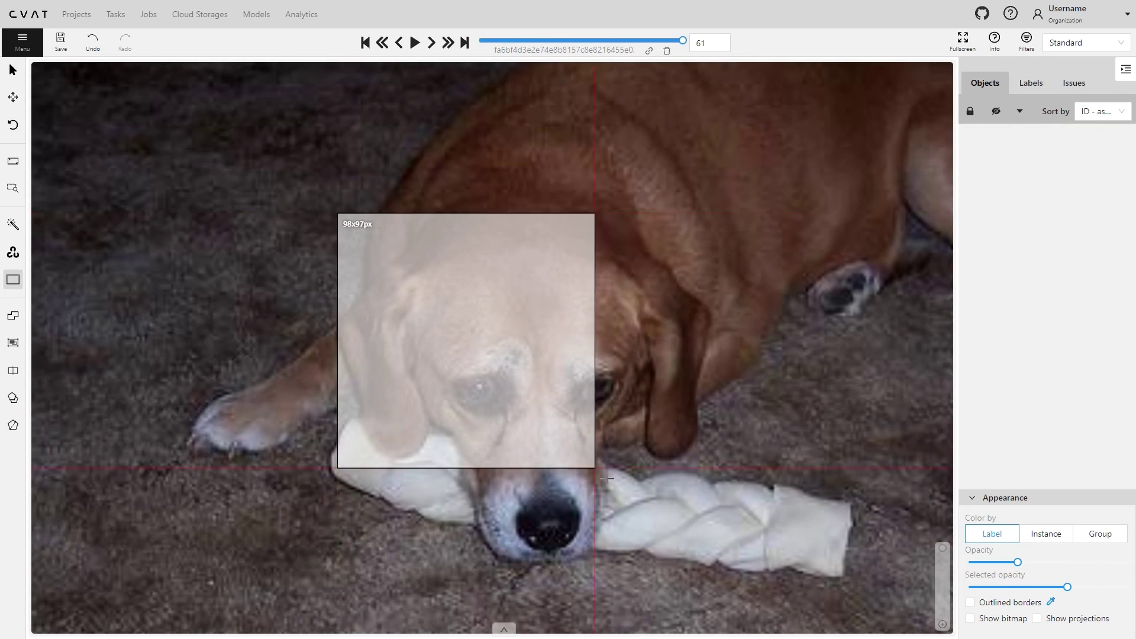
pyautogui.click(595, 468)
# - On frame 62, box the small white-and-tan dog's head
pyautogui.press('f')
pyautogui.press('n')
pyautogui.click(392, 152)
pyautogui.click(640, 342)
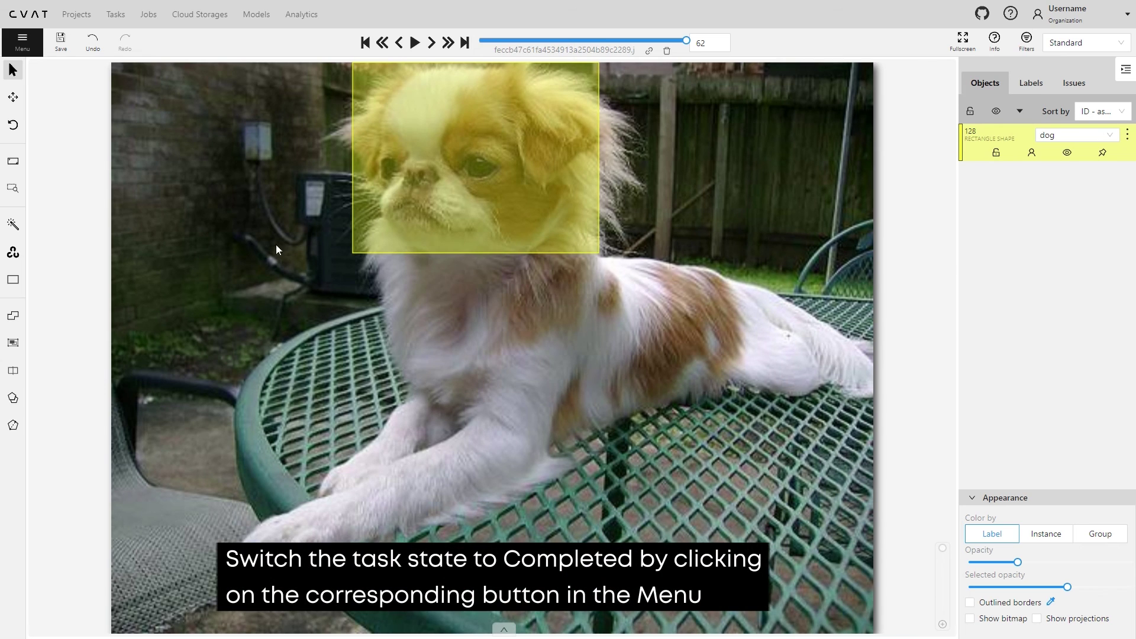
# - Change the job state to completed, confirm, and save the unsaved annotations
pyautogui.click(21, 41)
pyautogui.moveTo(54, 187)
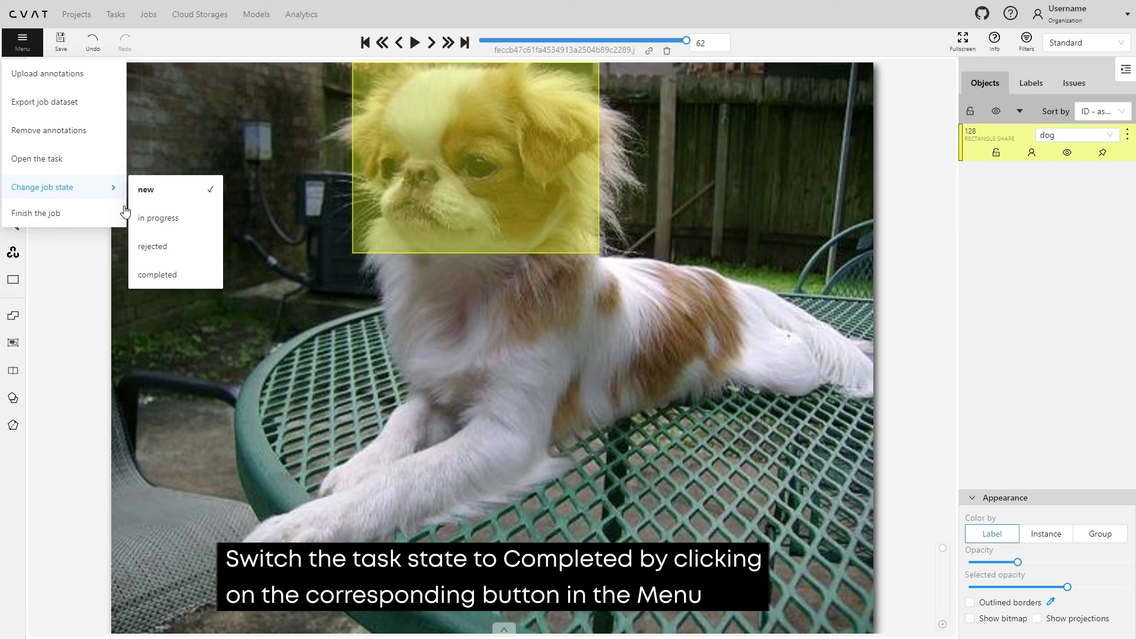
pyautogui.click(157, 274)
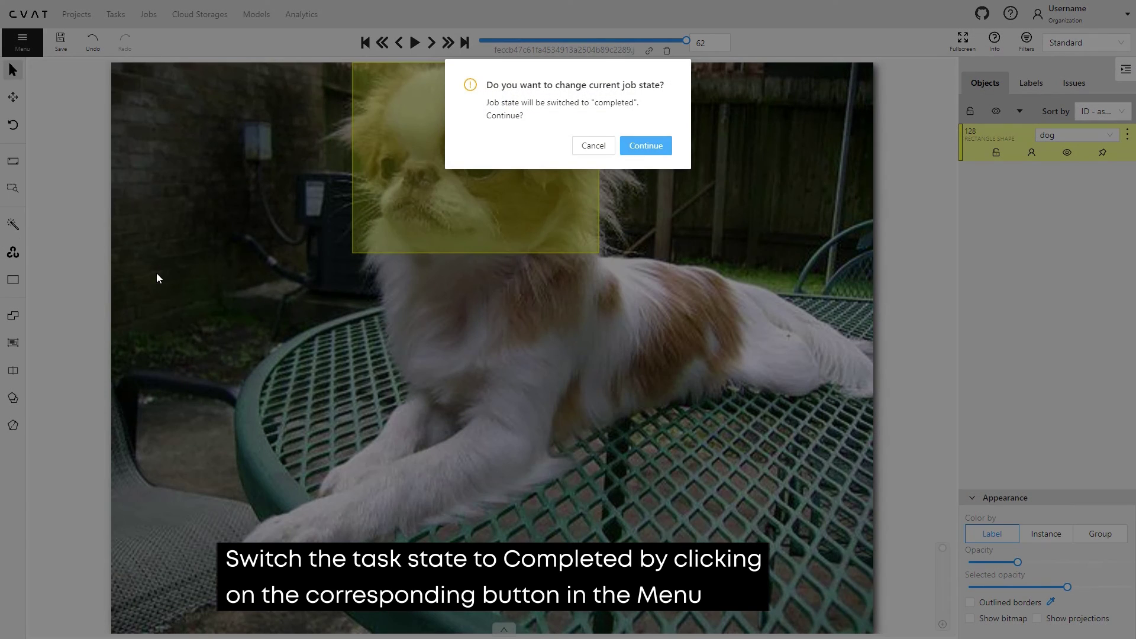
pyautogui.click(641, 150)
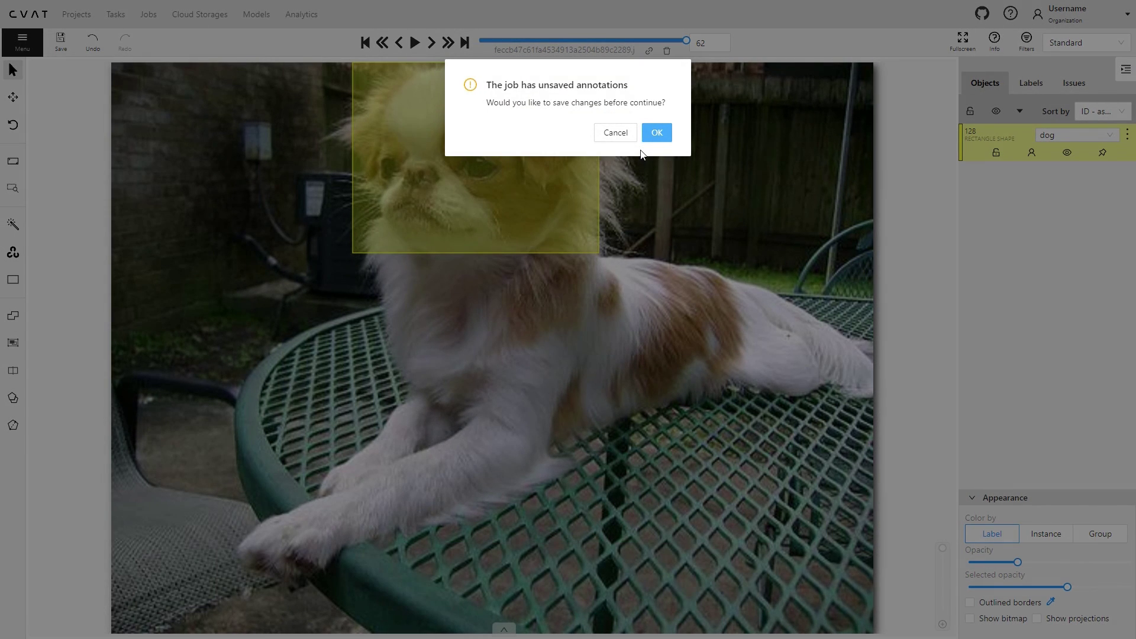
pyautogui.click(664, 133)
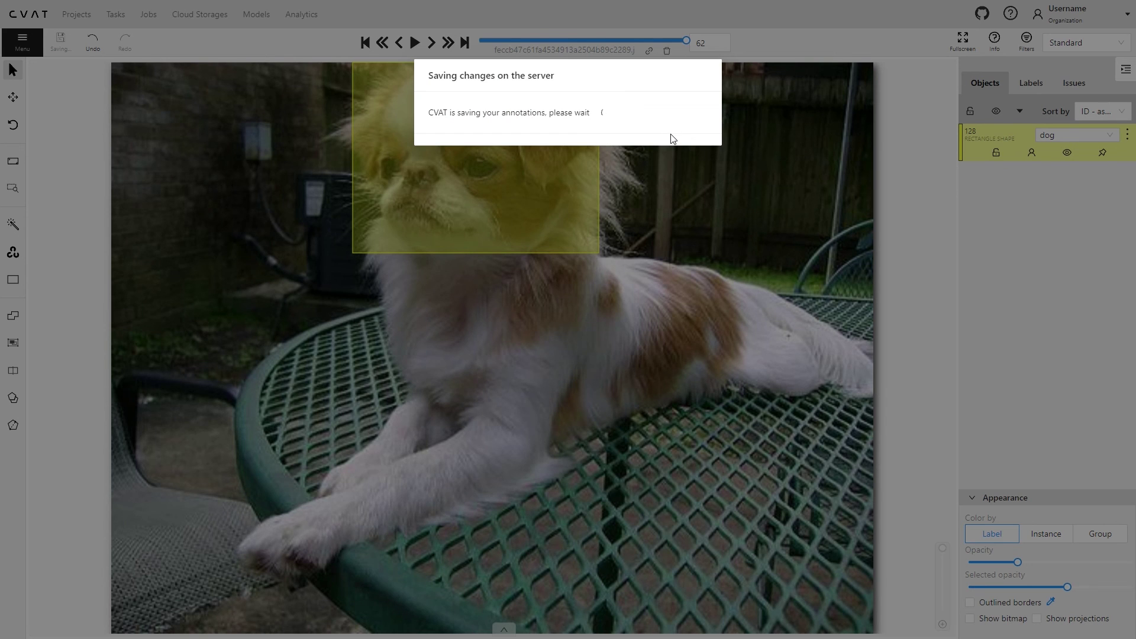